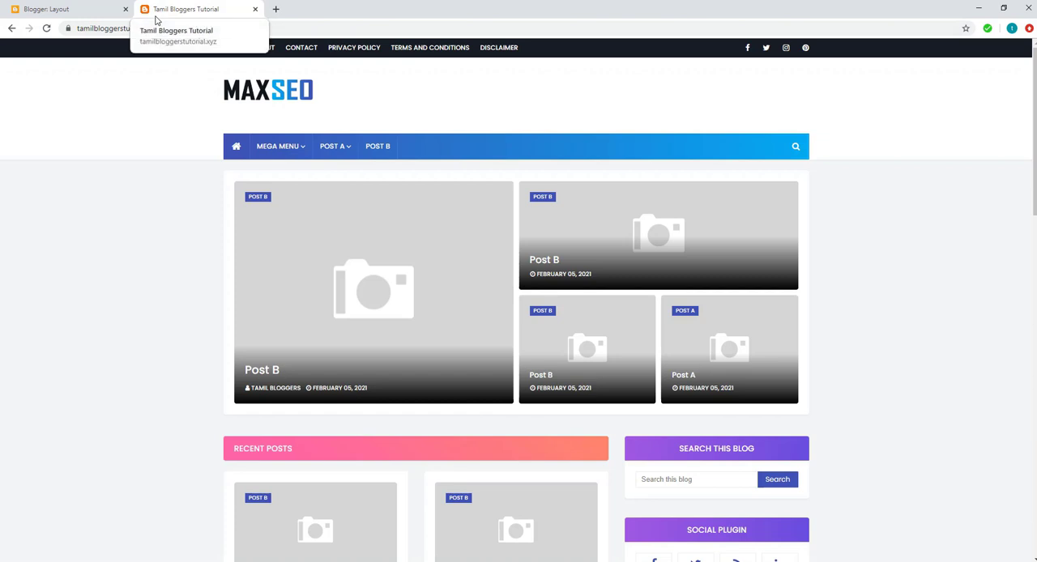
Open the blog's header logo image in its own tab to check its pixel dimensions, and return to the blog
right_click(273, 96)
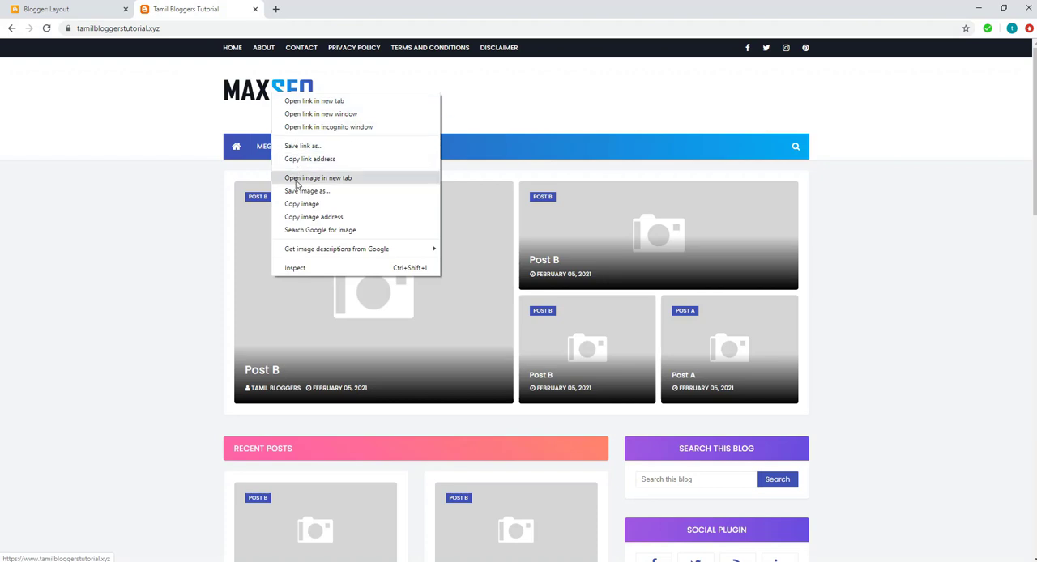
click(321, 182)
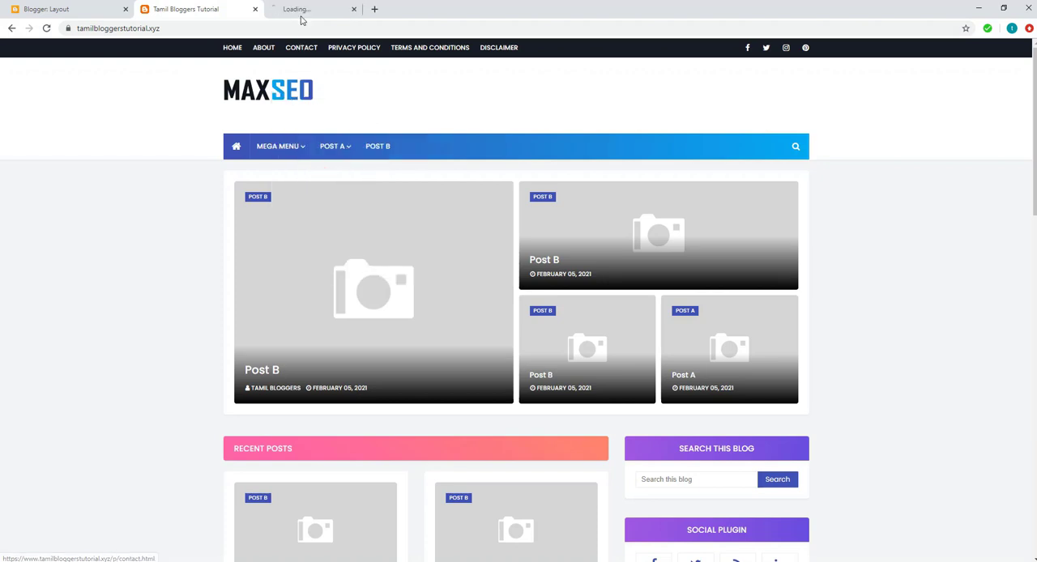
click(300, 11)
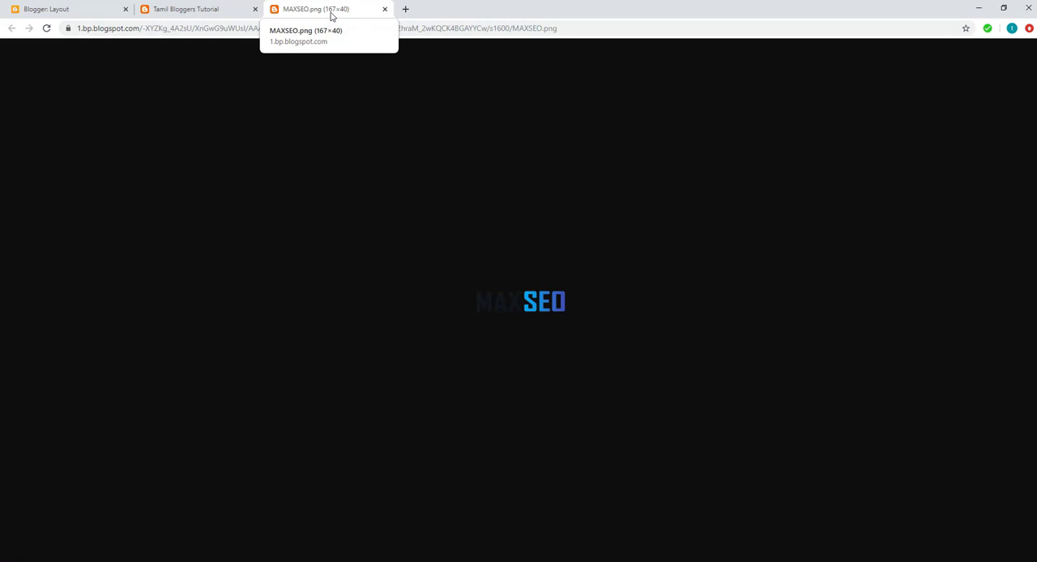
click(195, 9)
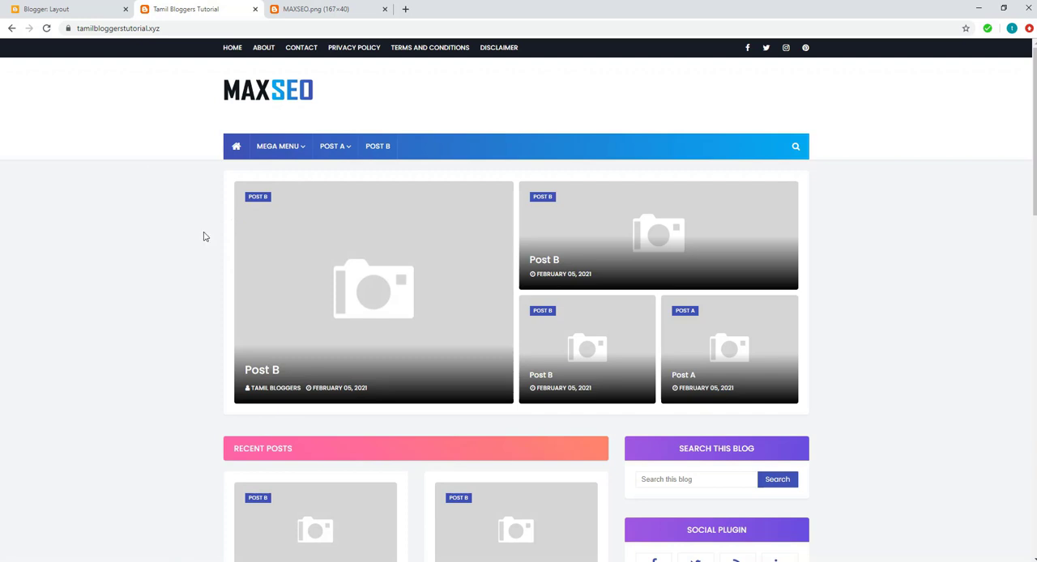
Switch to File Explorer's Template folder and inspect the tamil bloggers (41) and Logo Final image files
mouse_move(283, 561)
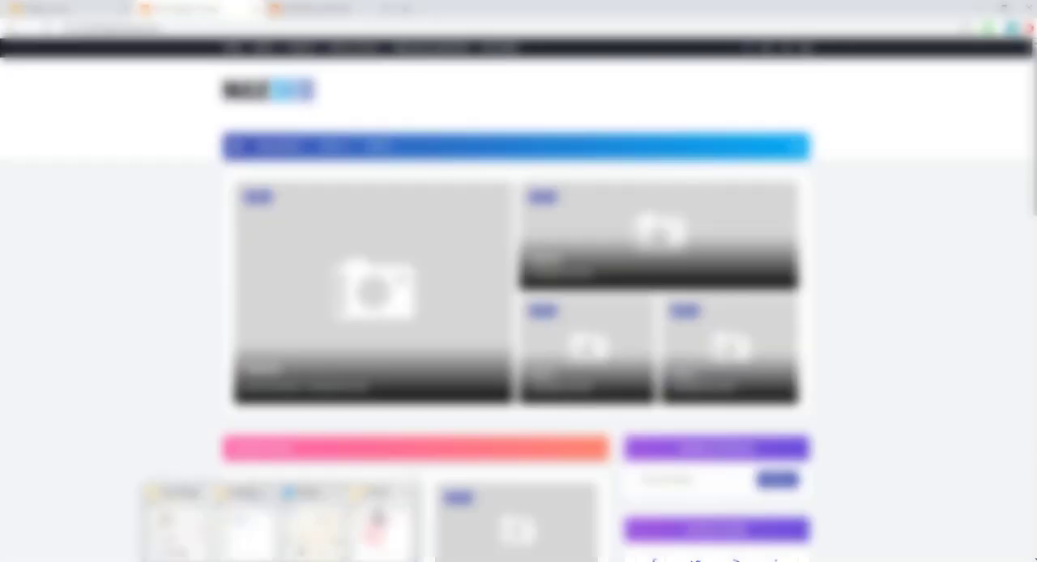
click(378, 520)
double_click(375, 258)
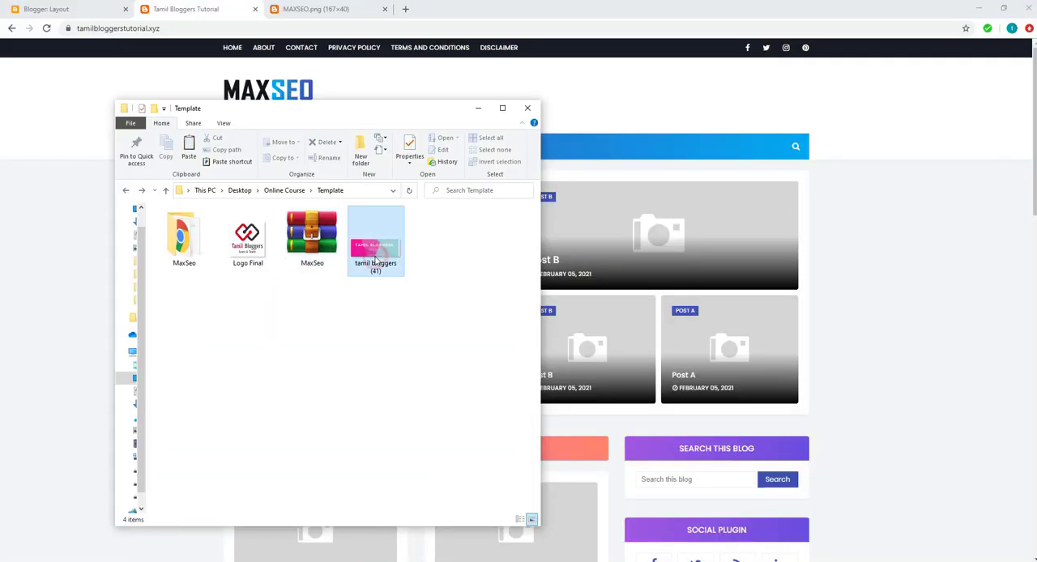
click(250, 253)
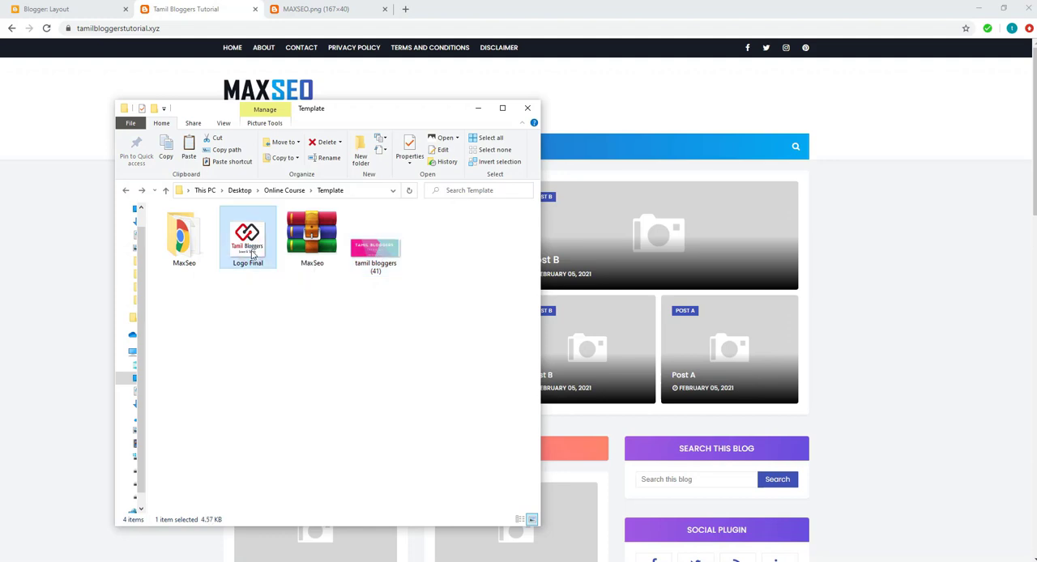
Return to Blogger and open the favicon configuration from the blog's basic settings
click(64, 10)
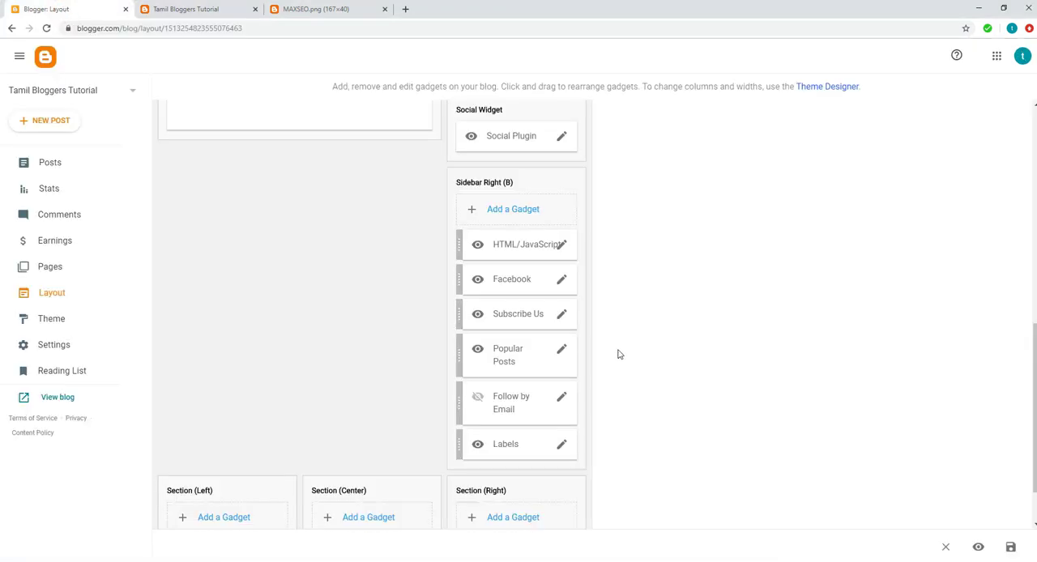
scroll(619, 354, up, 3)
scroll(618, 354, up, 4)
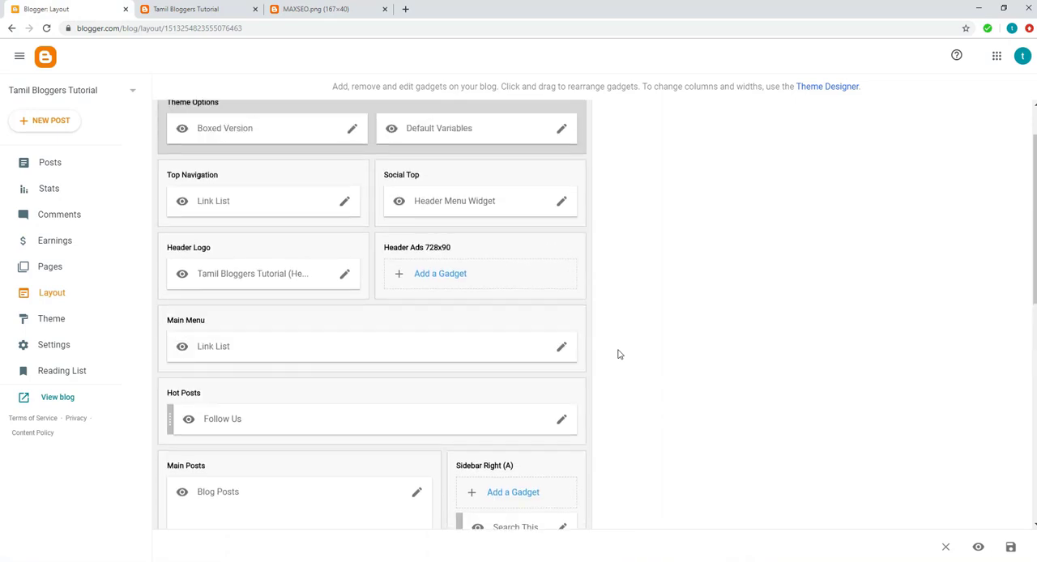
click(52, 345)
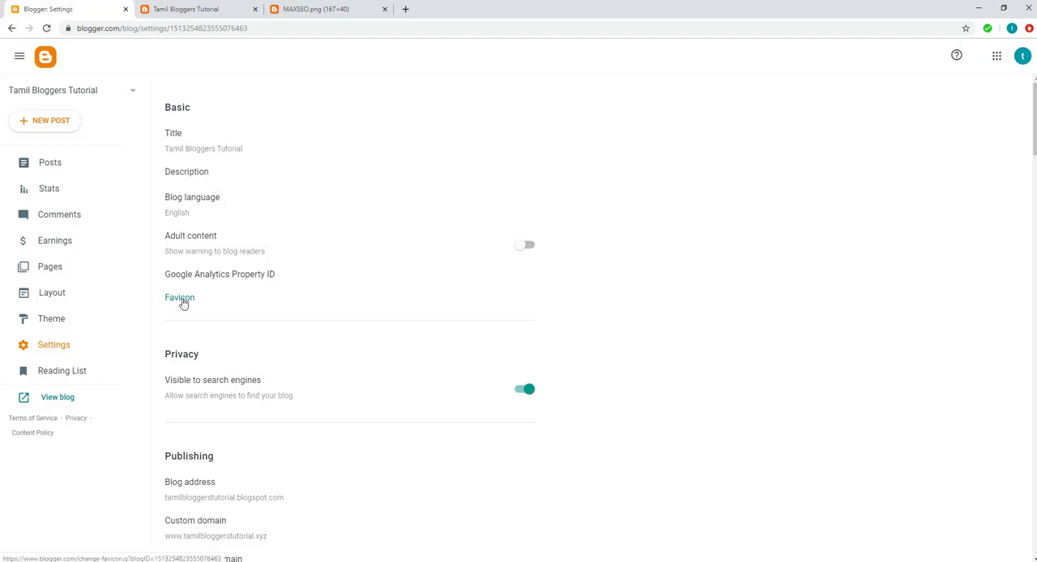
click(181, 299)
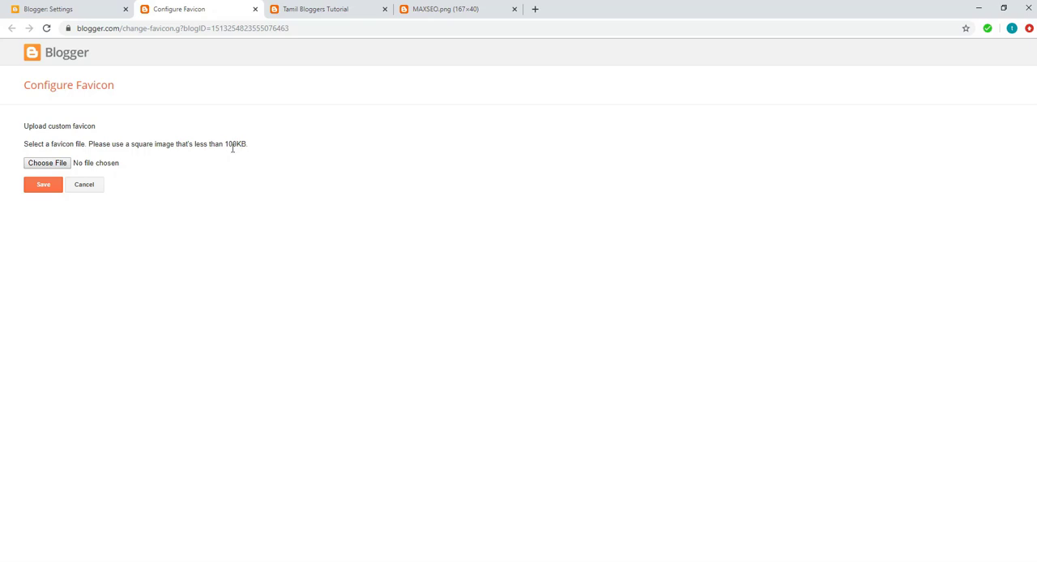
Upload Logo Final.png from the Desktop's Online Course > Template folder as the custom favicon and save it
click(44, 167)
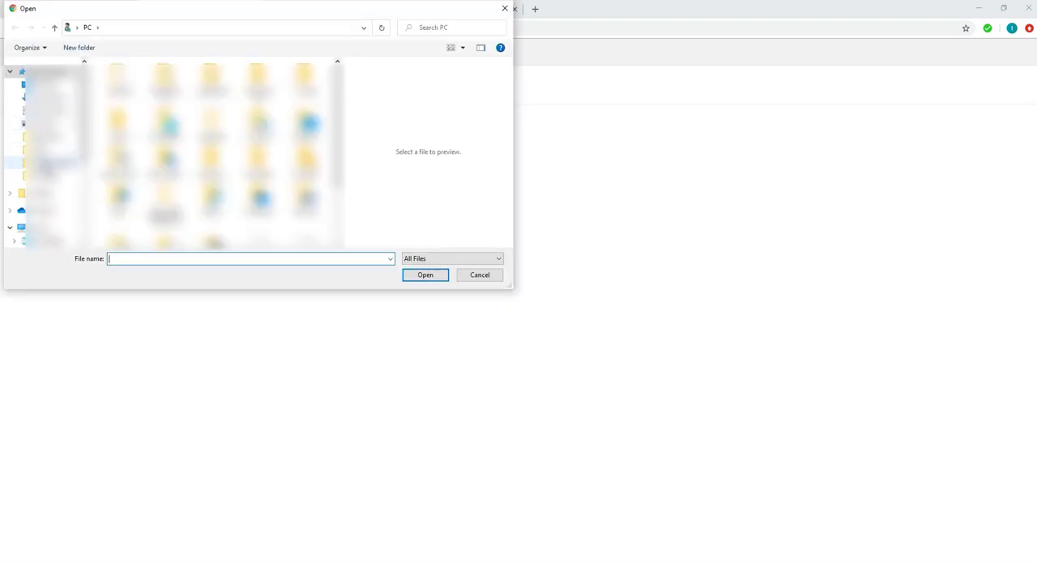
click(44, 163)
double_click(185, 96)
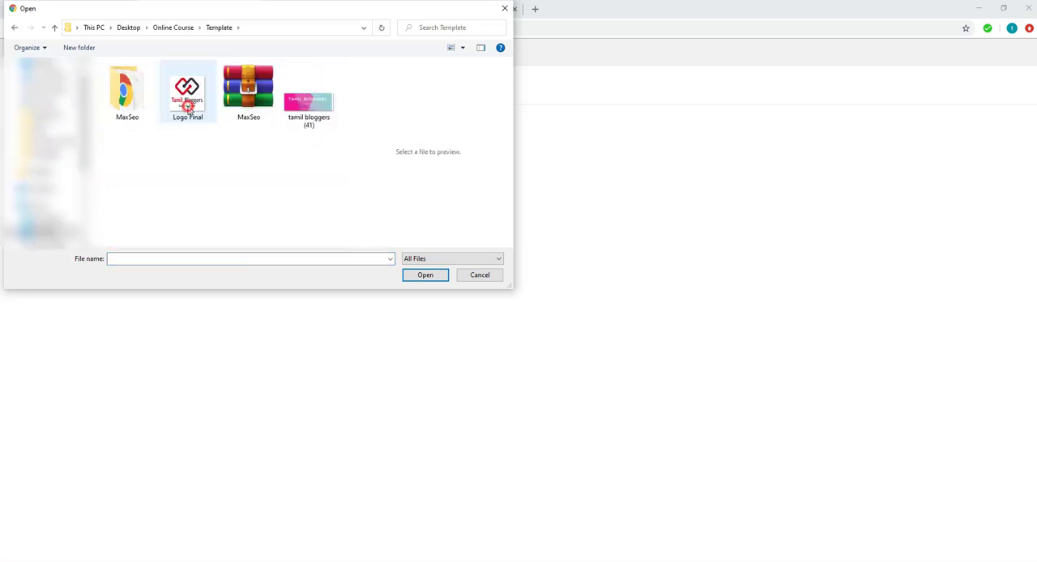
click(185, 103)
click(424, 276)
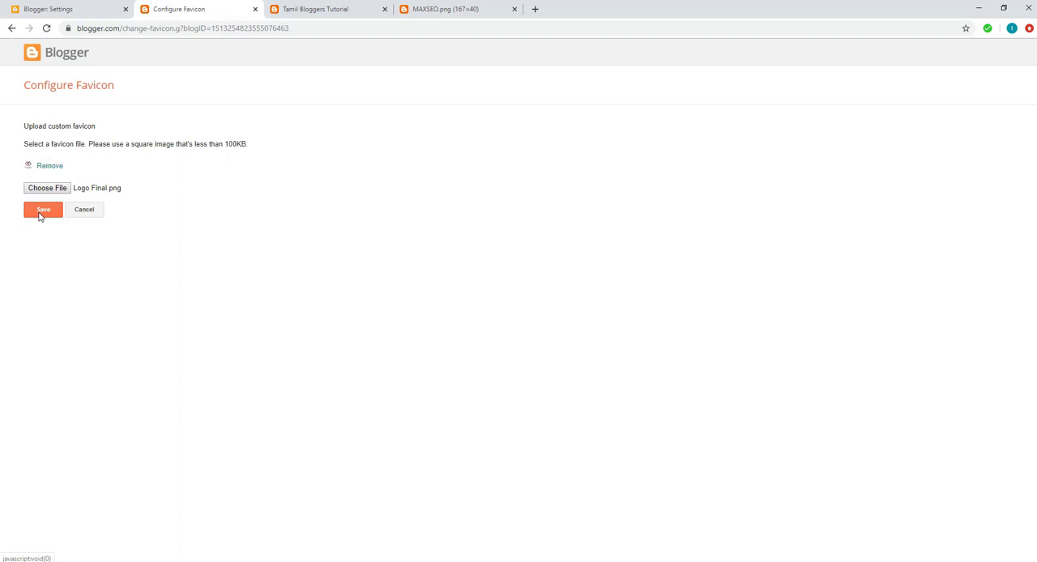
click(41, 212)
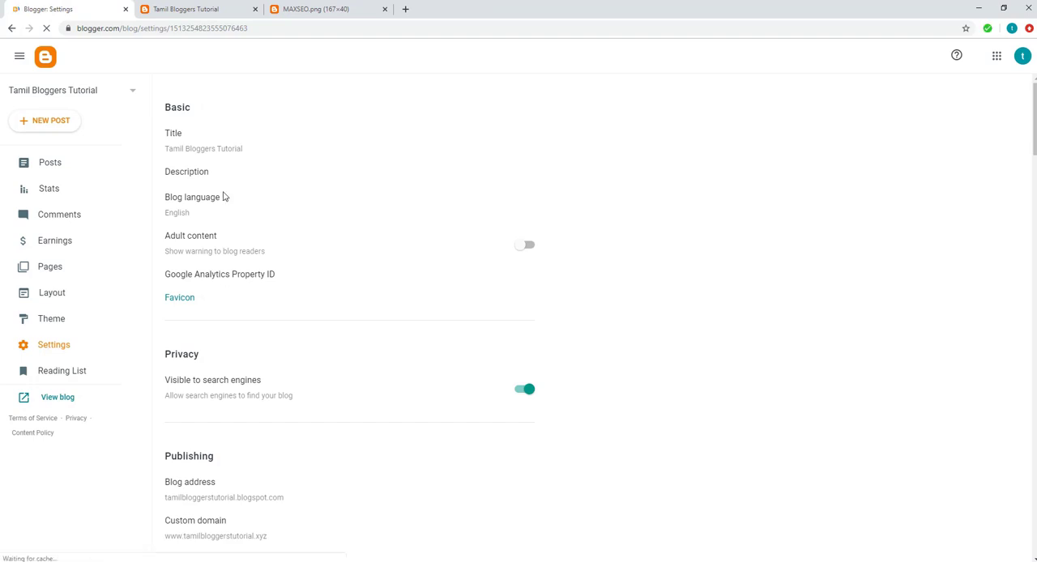
Reload the live blog to check its favicon
click(180, 11)
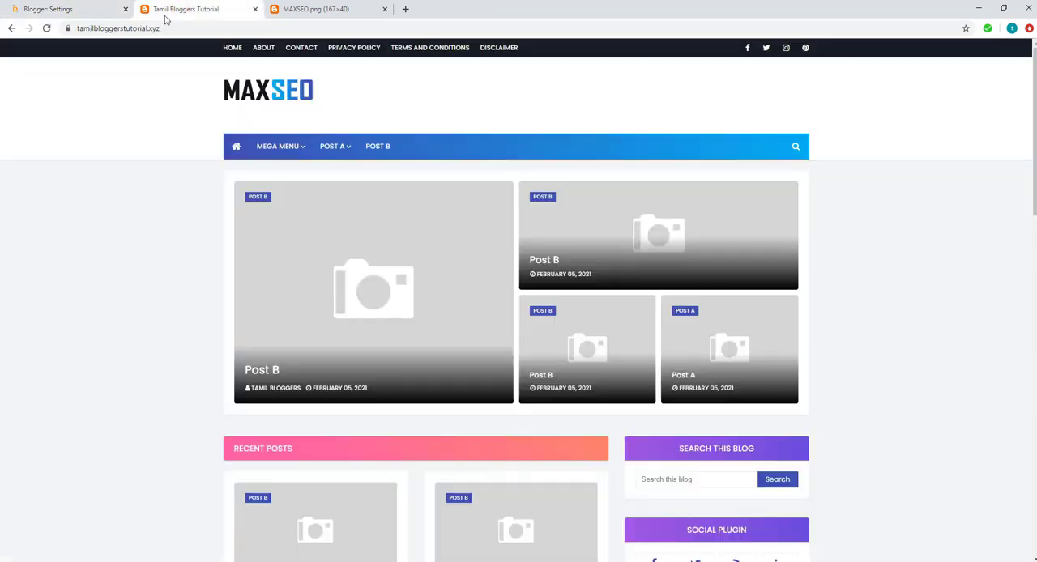
click(46, 28)
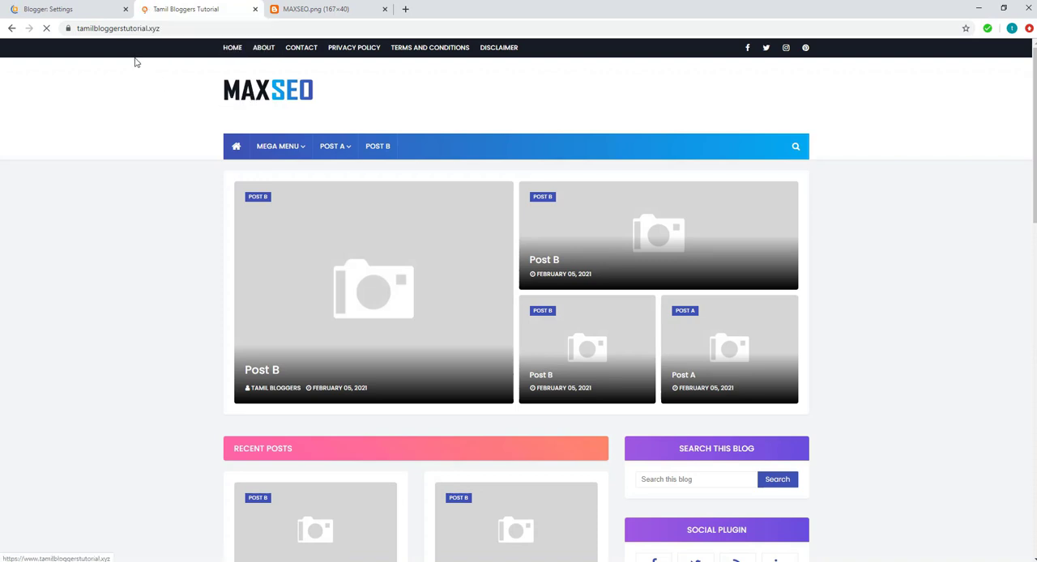
In Blogger's layout, open the Header Logo gadget for editing and remove its MAXSEO image
click(77, 10)
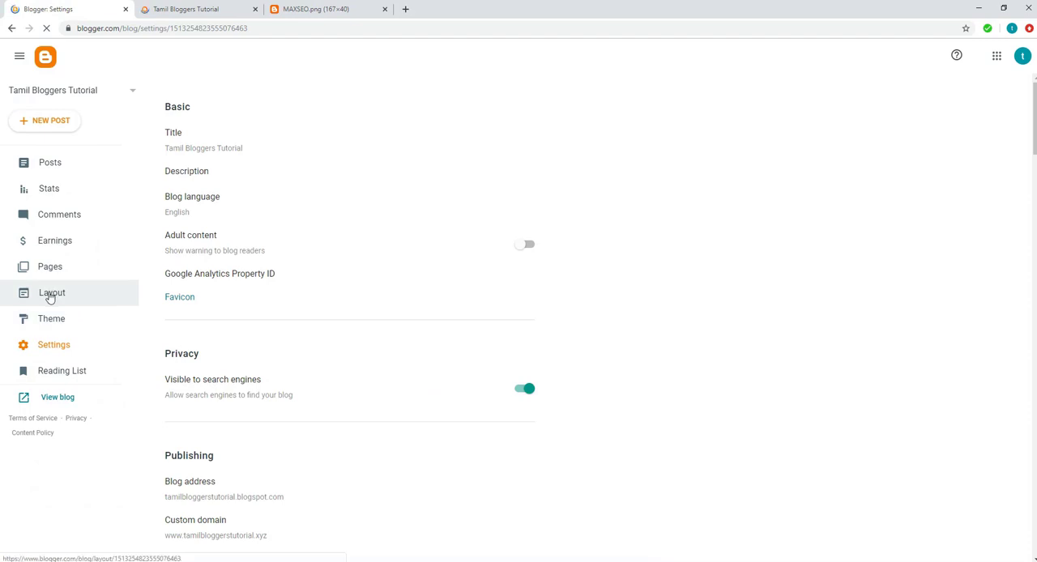
click(48, 296)
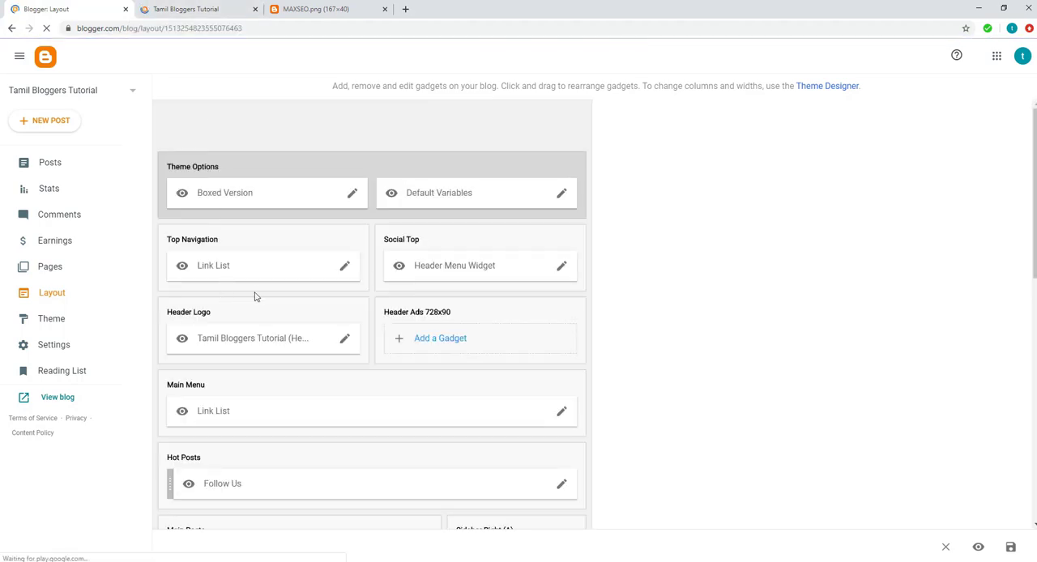
click(343, 340)
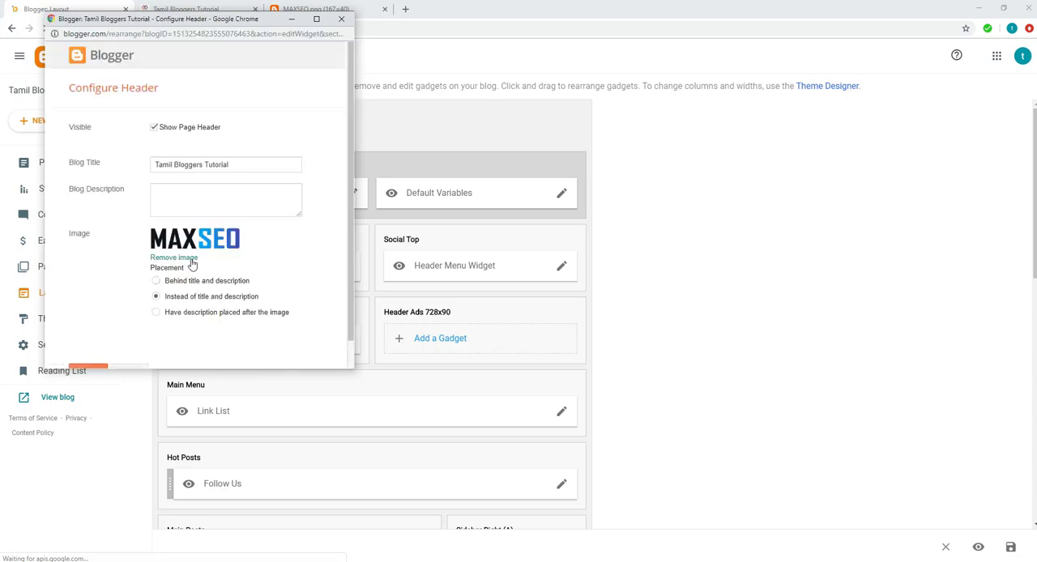
click(173, 259)
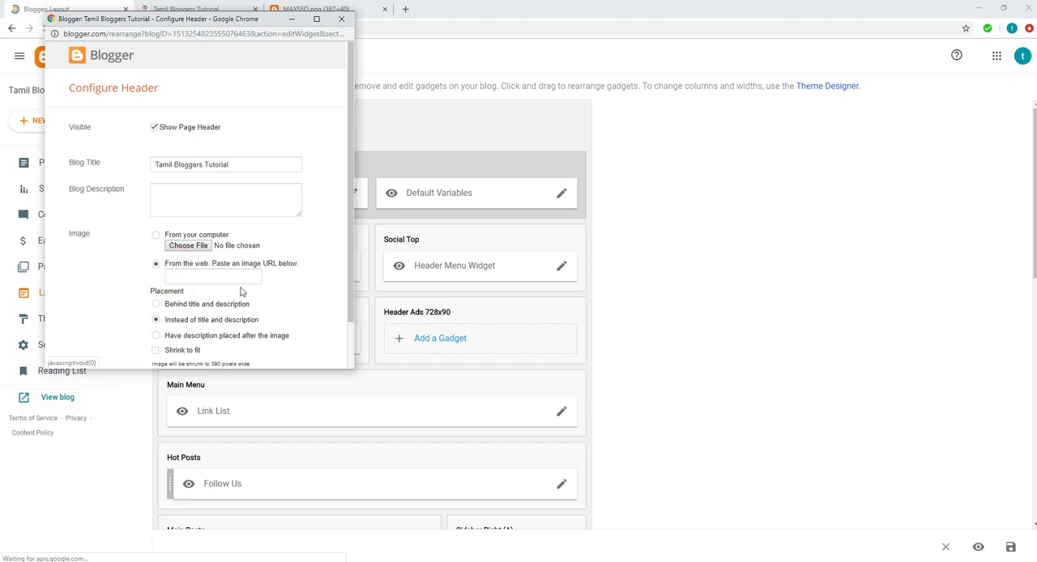
Upload tamil bloggers (41) from the computer as the header image and save the header configuration
scroll(240, 292, down, 1)
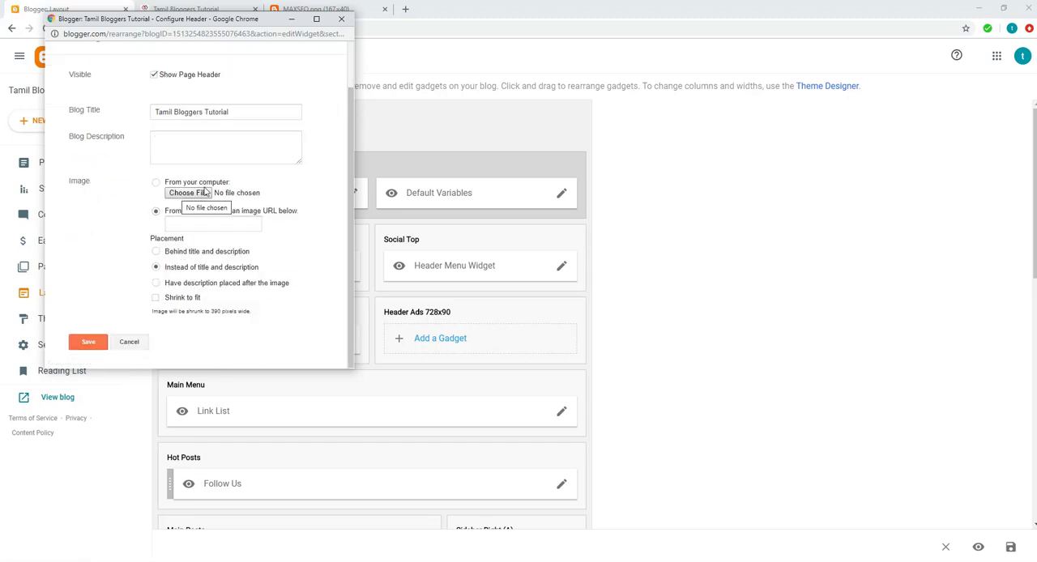
click(186, 194)
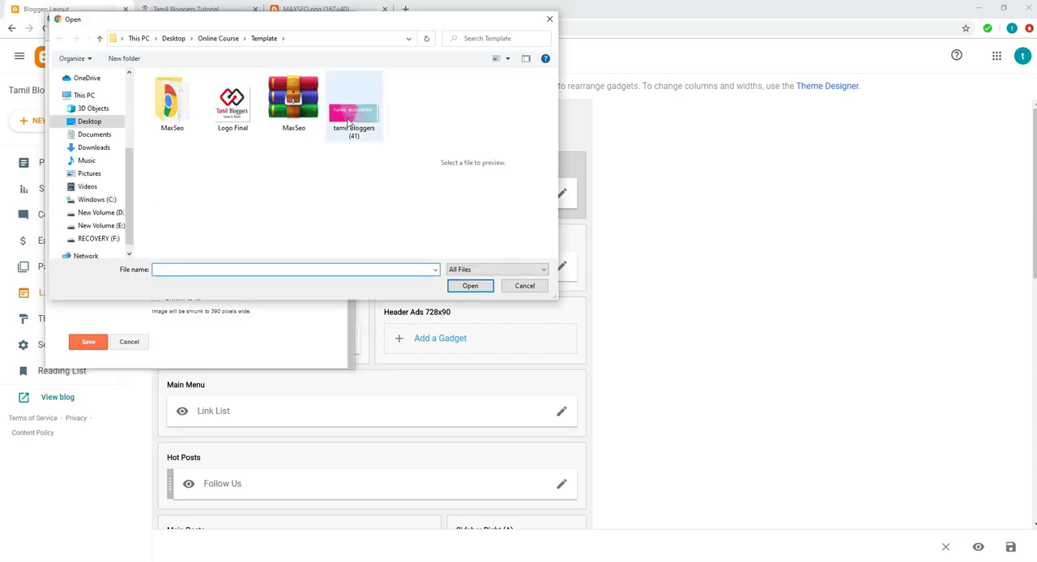
click(348, 121)
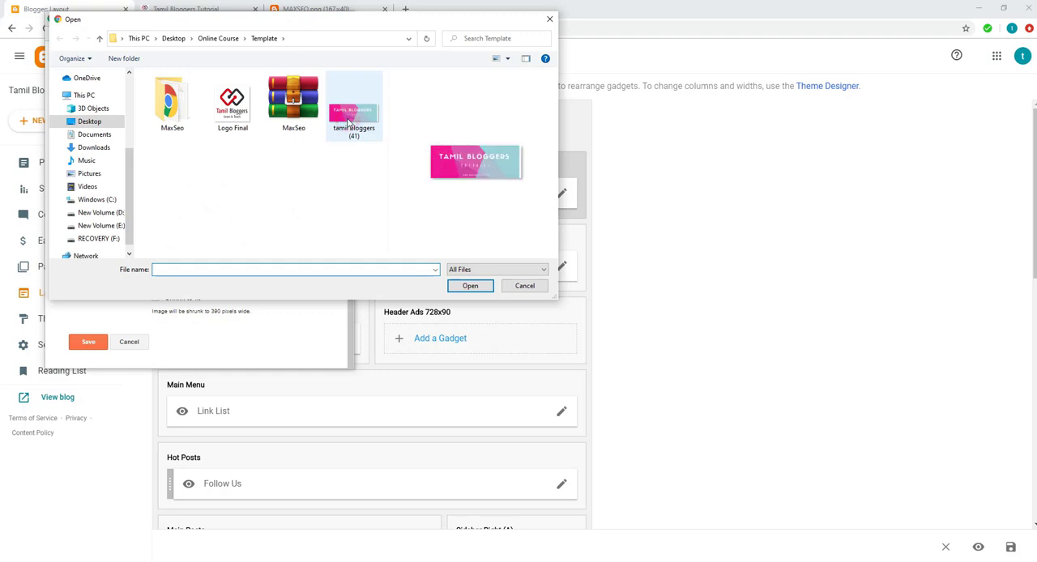
click(469, 285)
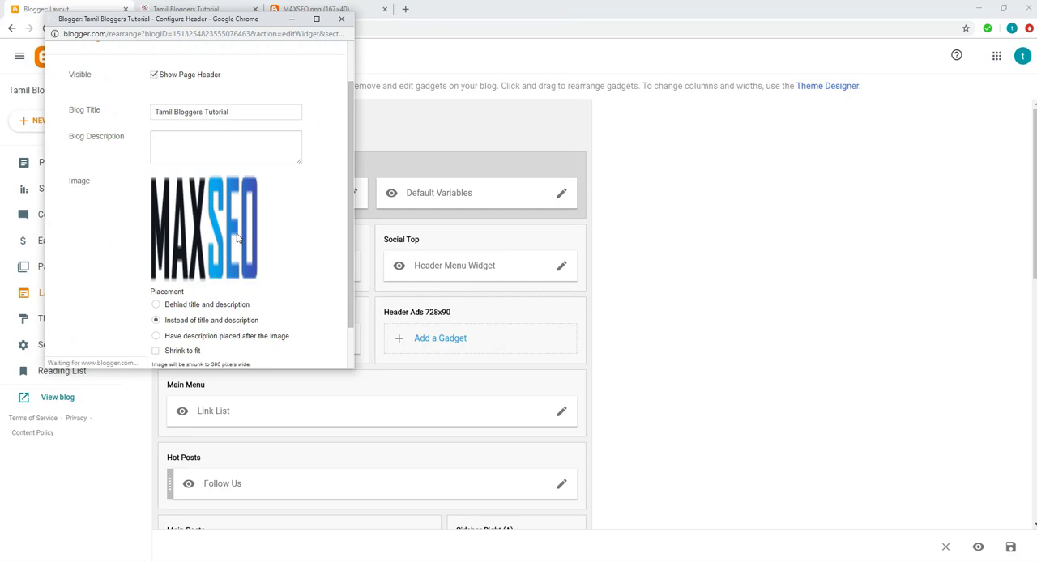
scroll(274, 276, down, 2)
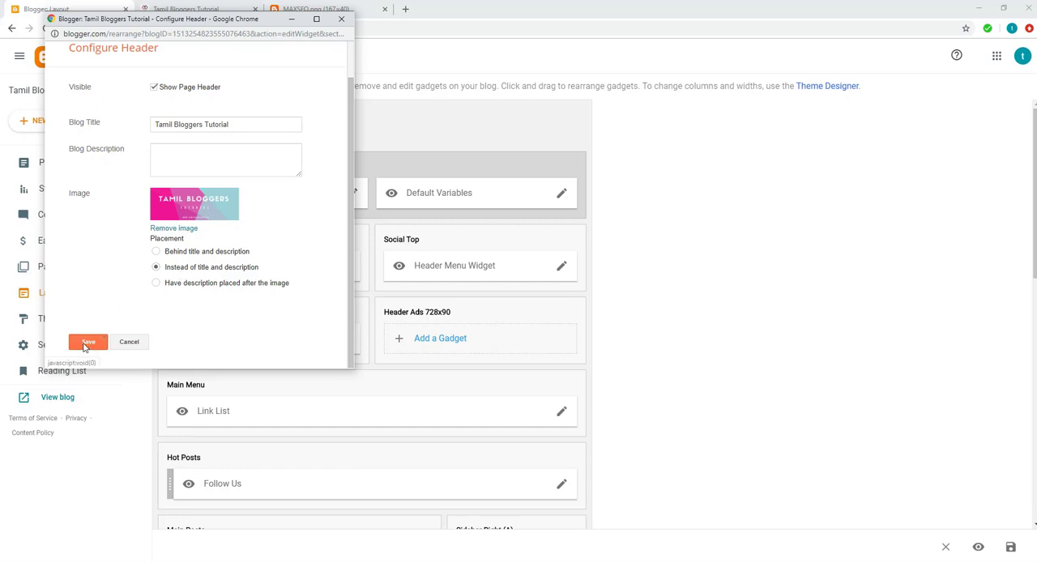
click(84, 346)
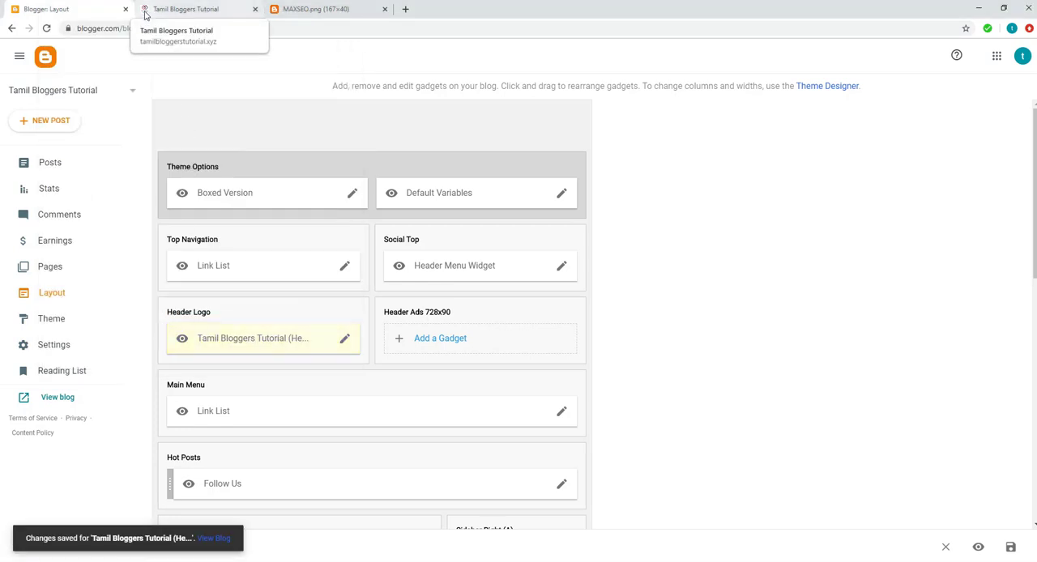
Reload the live blog's home page to check the header logo
click(171, 10)
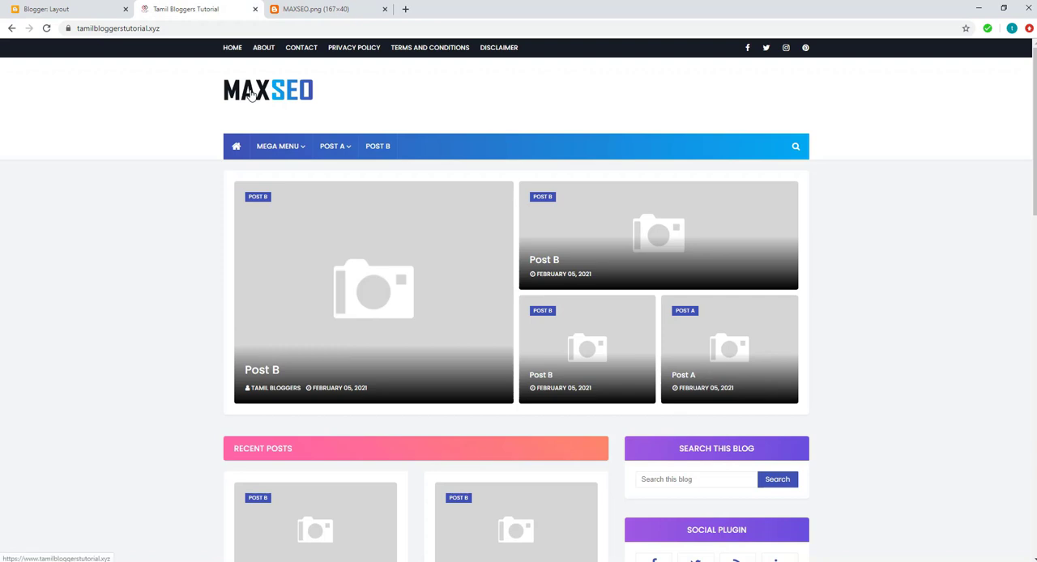
click(251, 95)
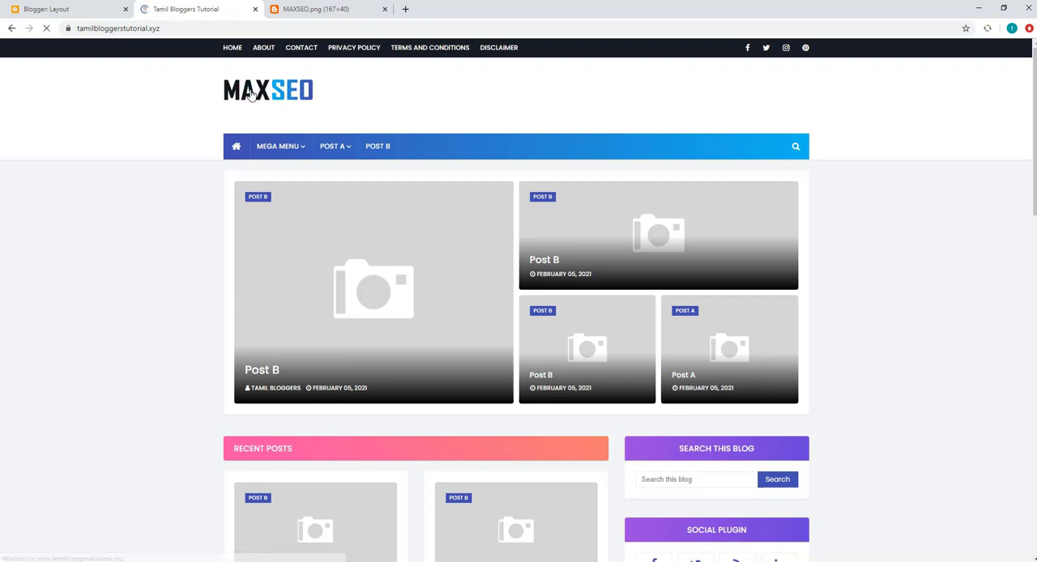